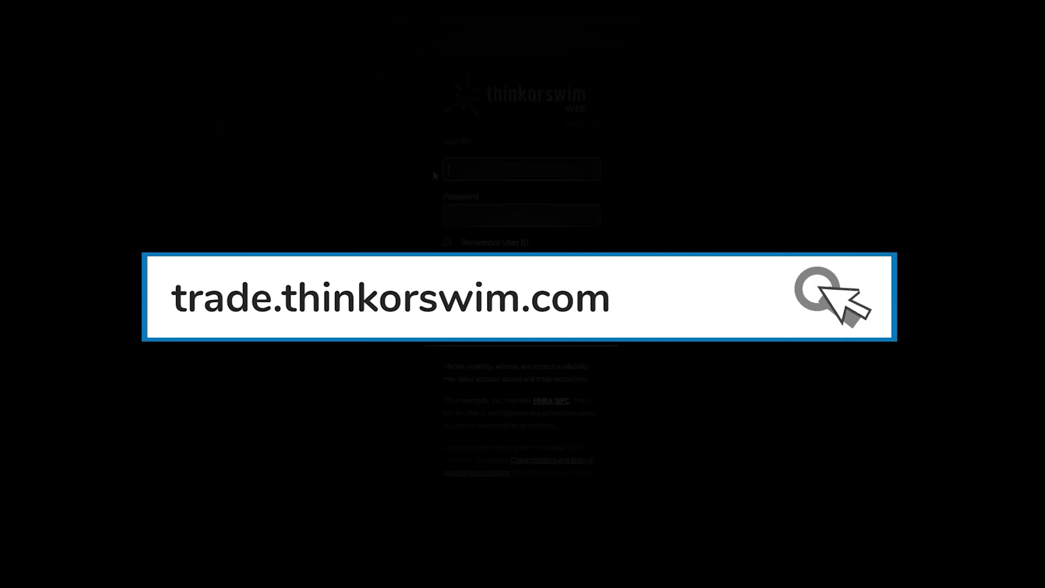
- Log in to the thinkorswim web platform with the user ID and account password
text(shortth)
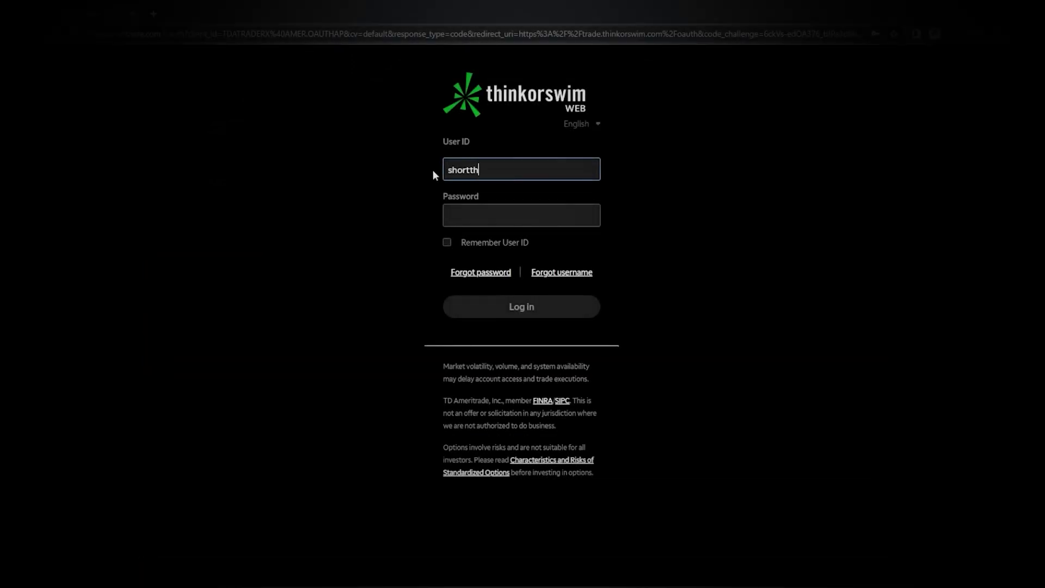
text(estrike)
key(Tab)
text(••••••••••••••••)
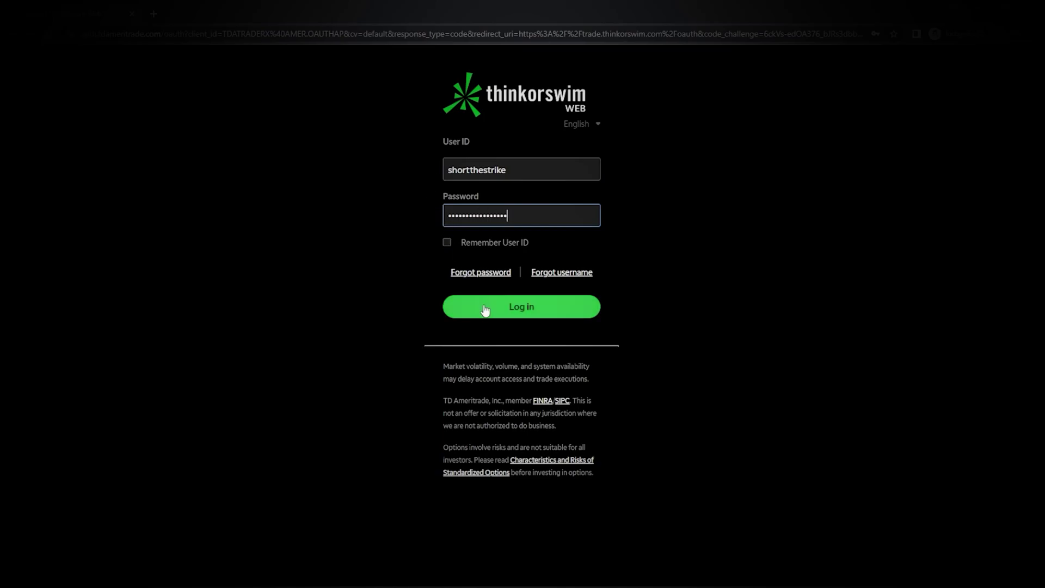
click(485, 307)
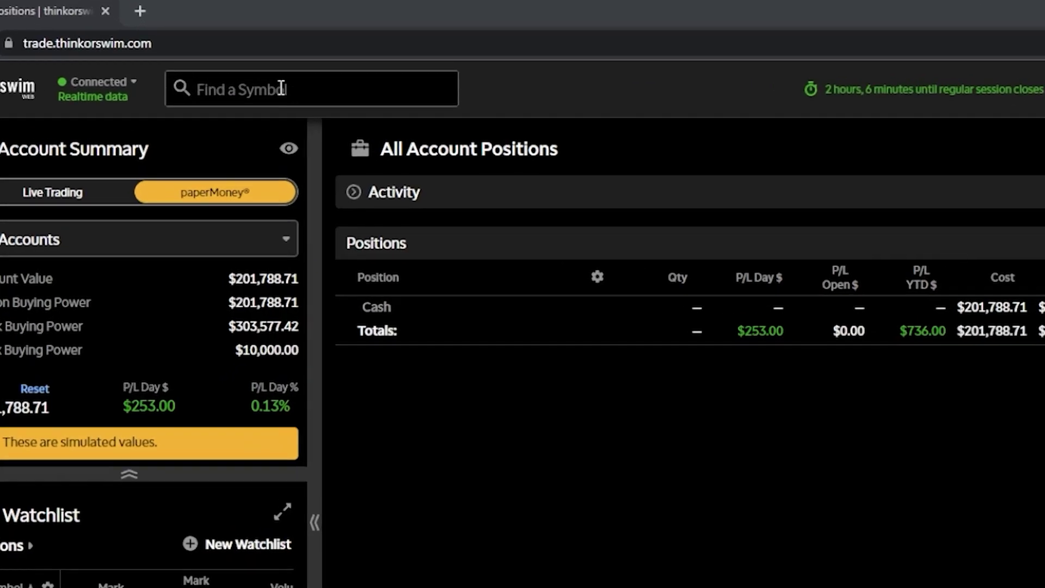
- Look up the symbol AAPL and load its trade page
click(243, 61)
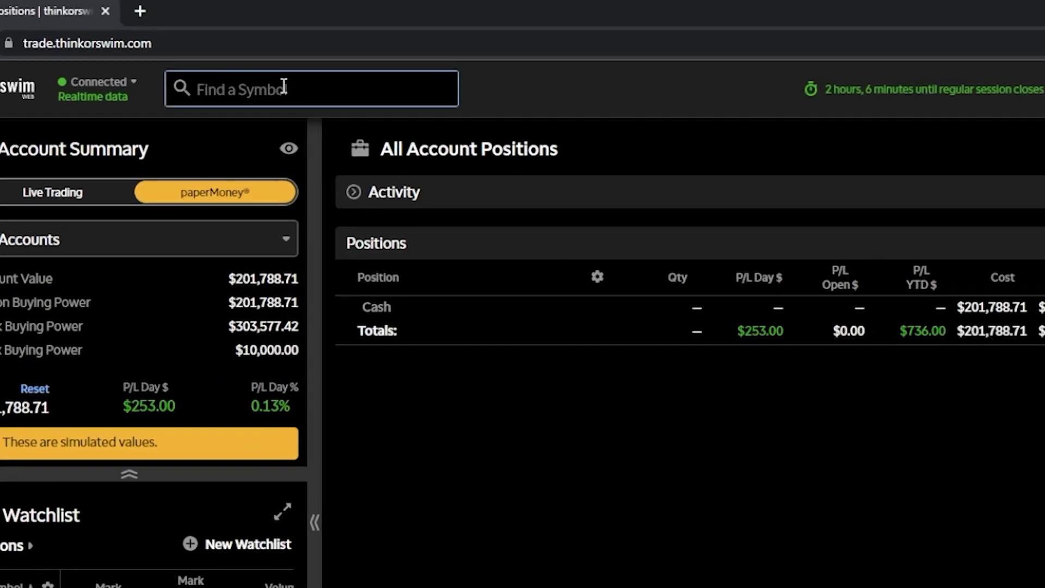
text(AAPL)
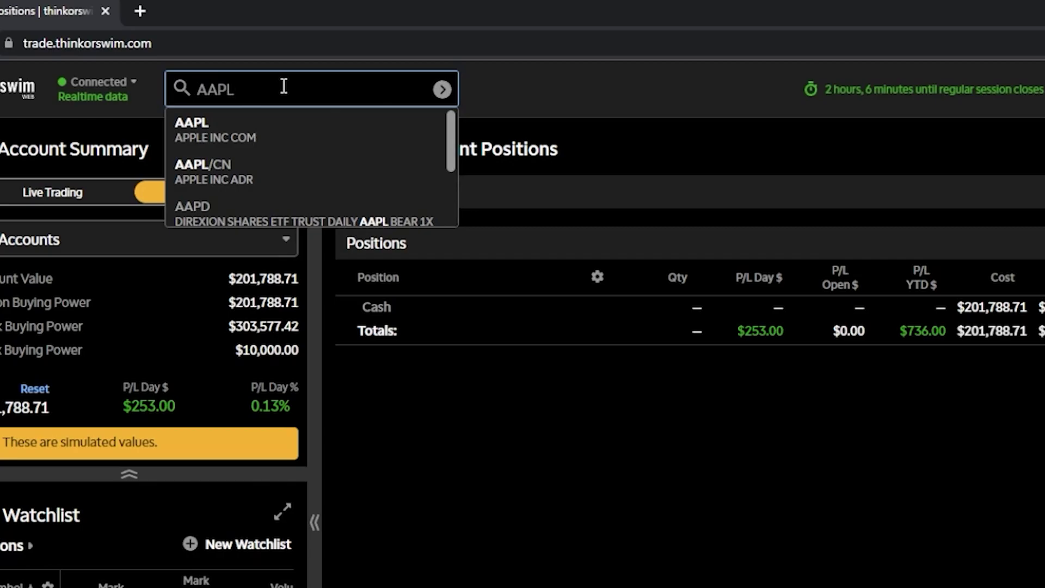
key(Return)
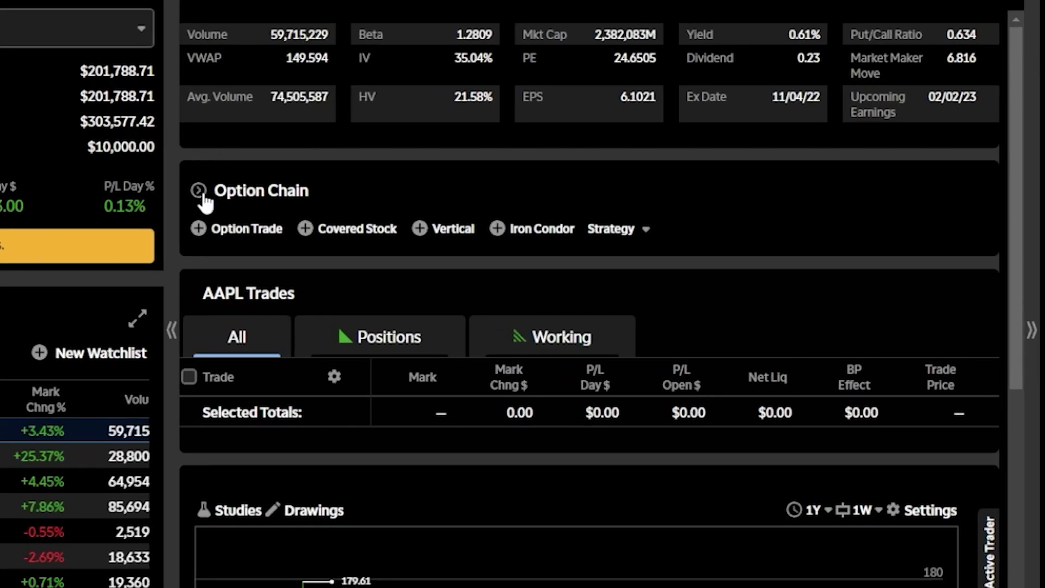
- Expand AAPL's option chain for the March 17, 2023 expiration and display 12 strikes
click(201, 195)
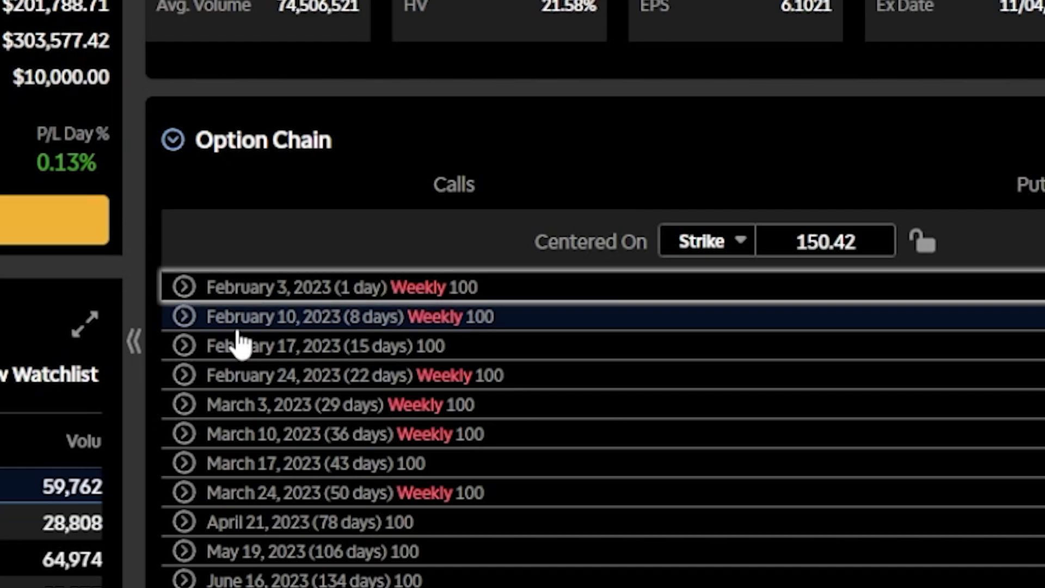
scroll(240, 344, down, 7)
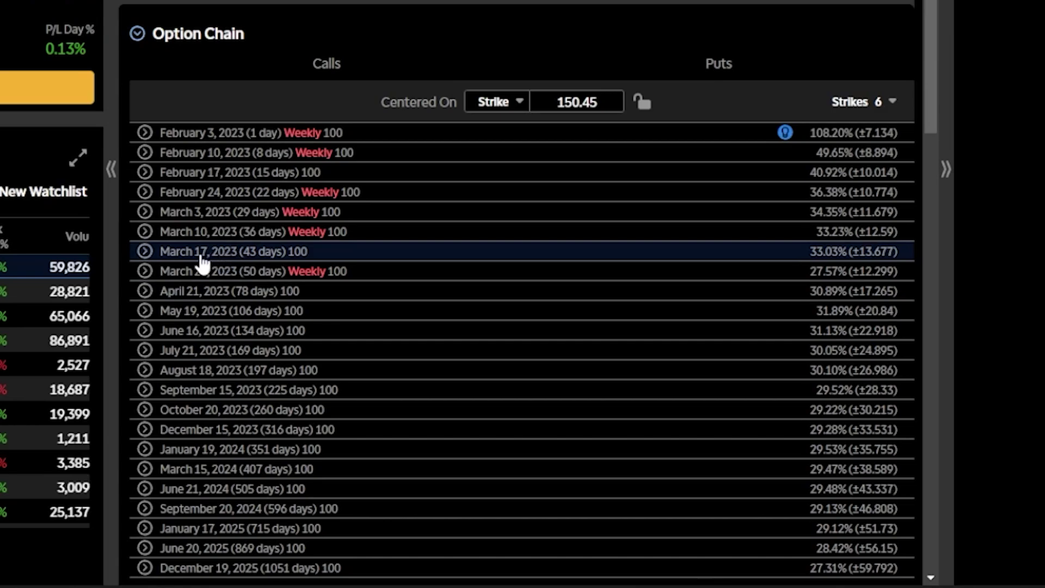
click(173, 255)
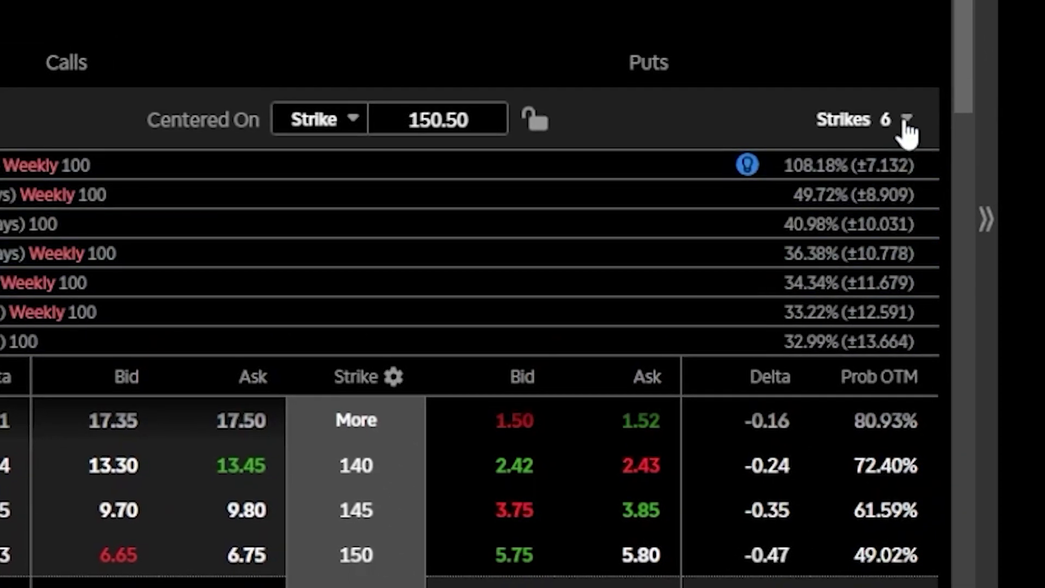
click(906, 119)
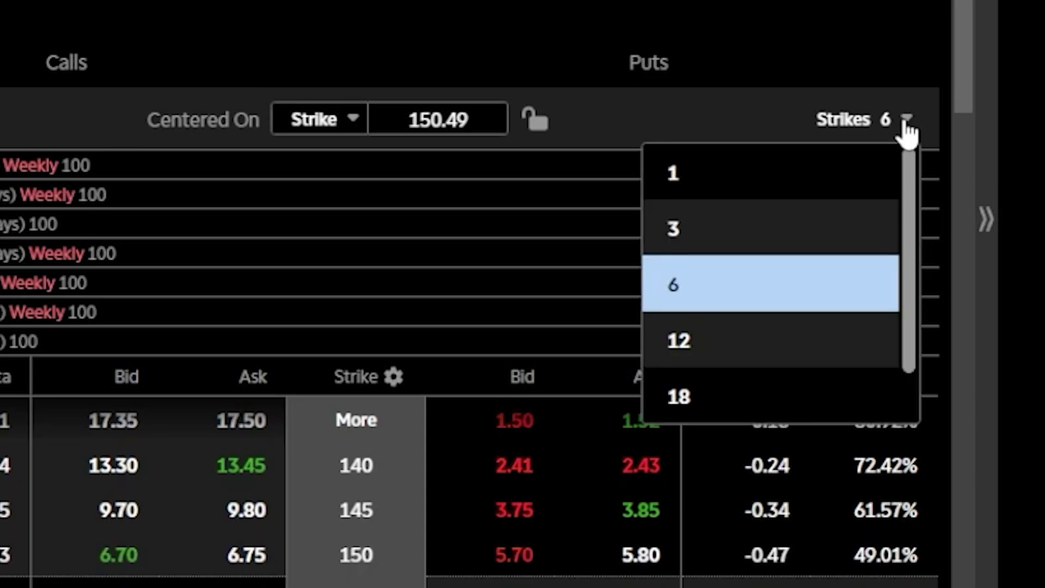
click(713, 357)
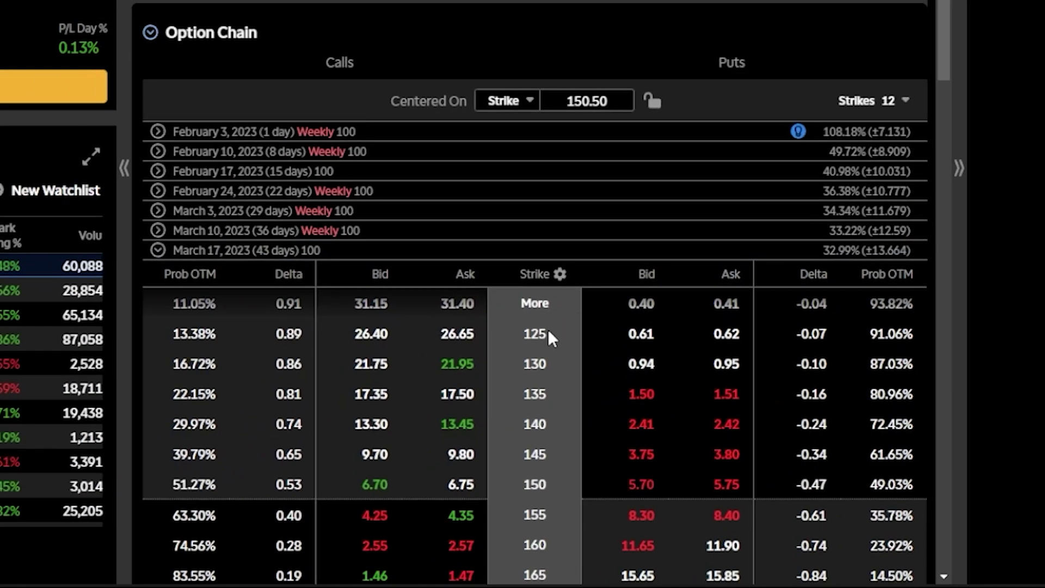
scroll(548, 329, down, 3)
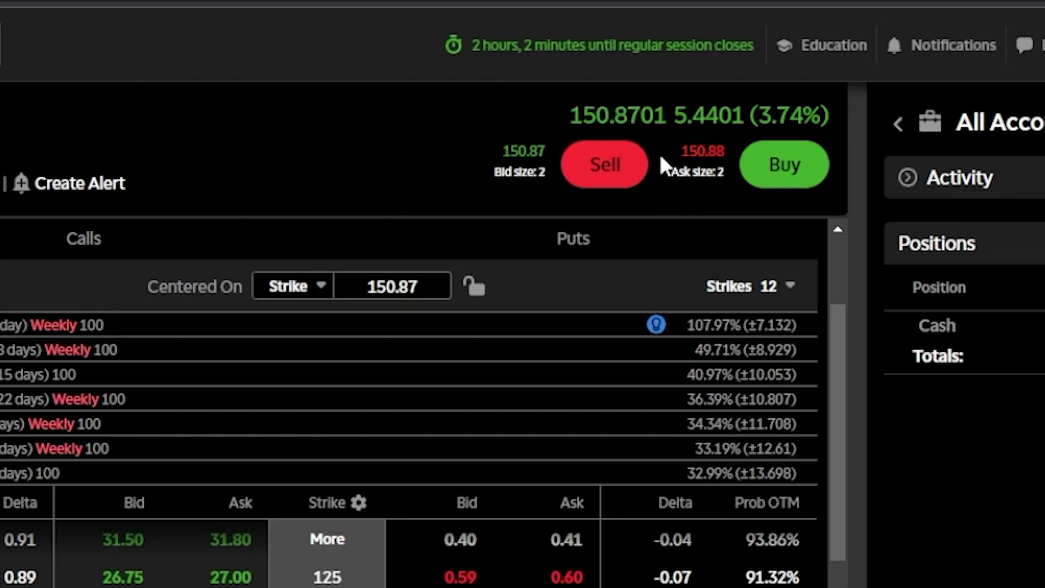
- Create a day market order to buy 100 shares of AAPL, review it and send it
click(816, 173)
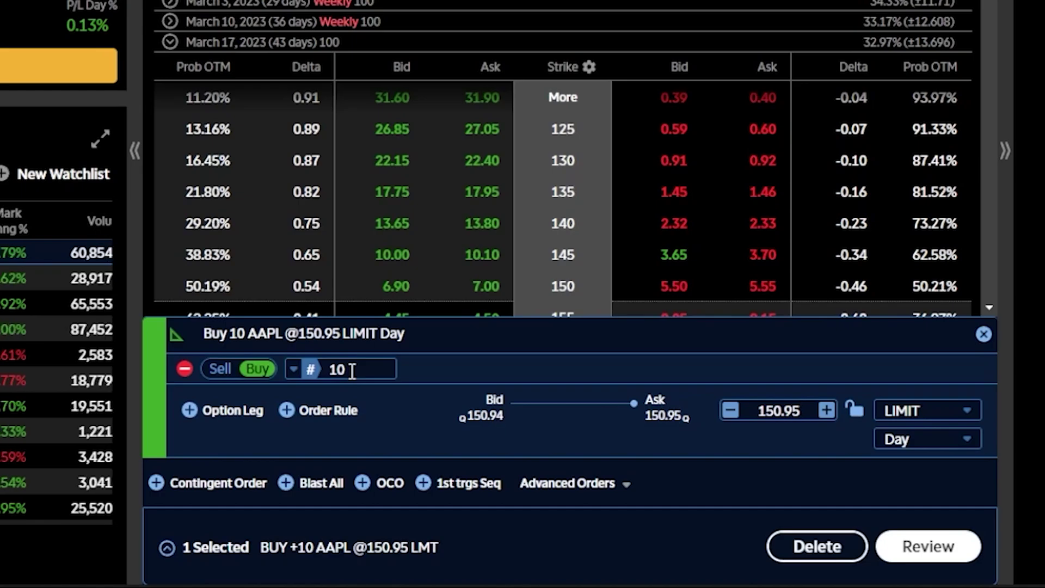
click(352, 370)
text(0)
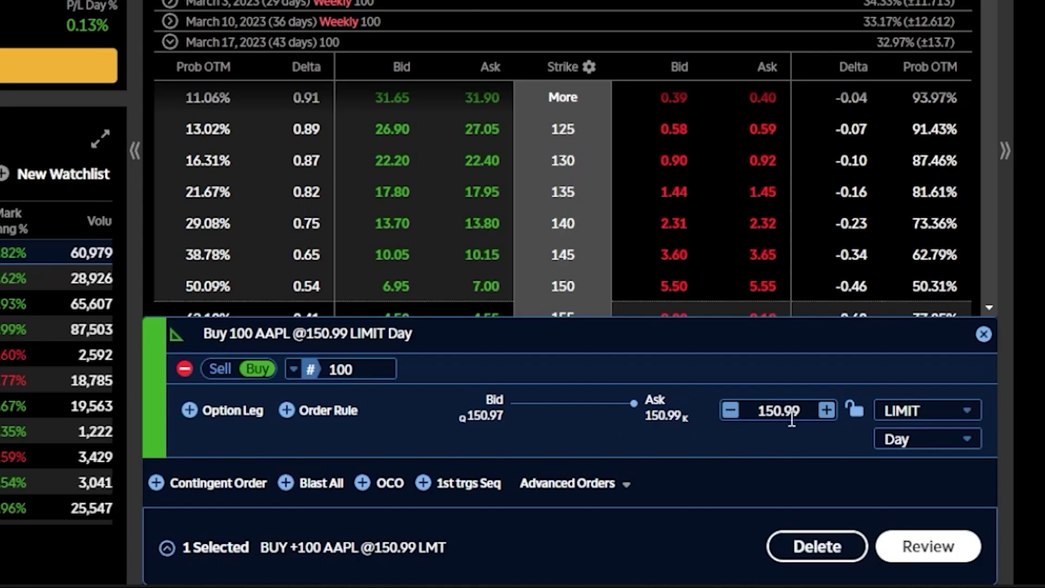
click(928, 419)
click(923, 268)
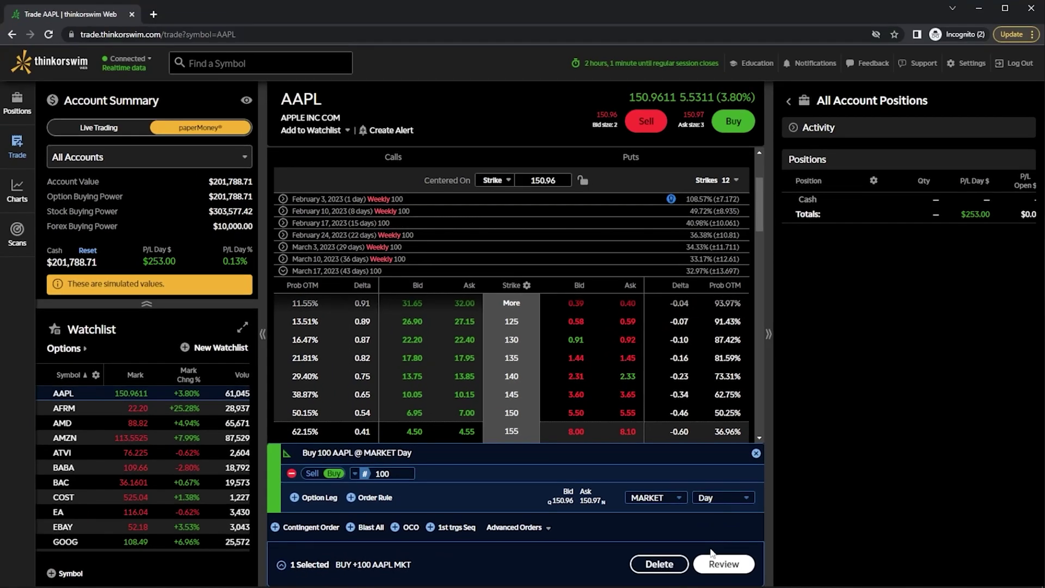
click(716, 563)
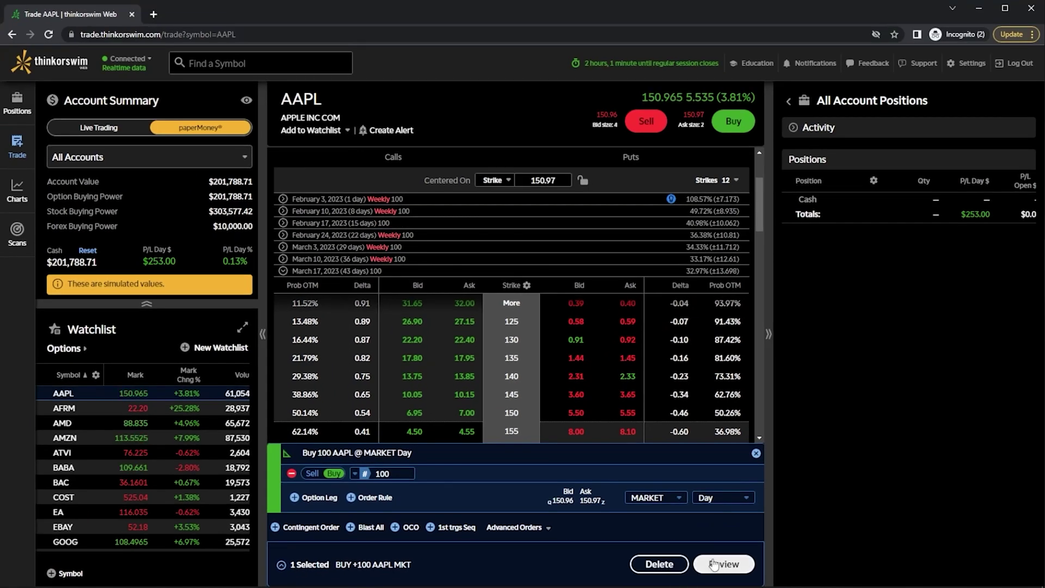
click(718, 564)
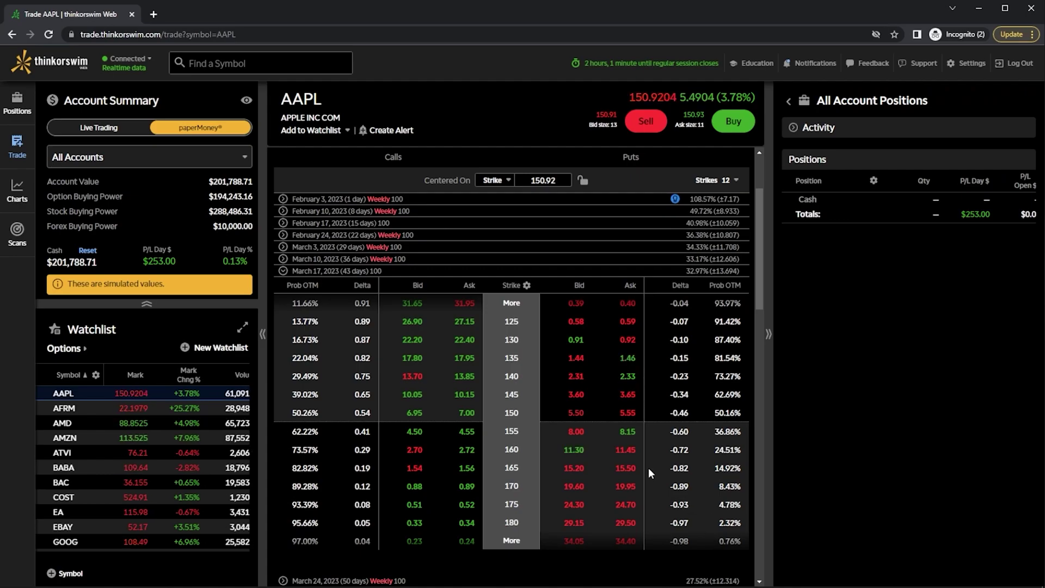
- Sell one AAPL March 17 call at the 160 strike with a 2.76 limit day order, then review and send it
scroll(528, 440, down, 3)
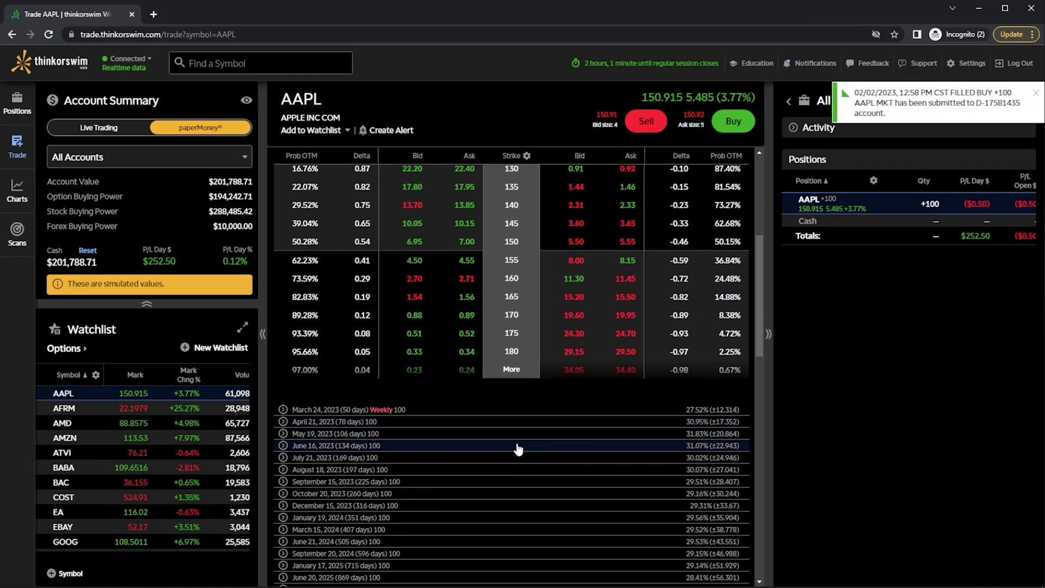
scroll(518, 448, down, 7)
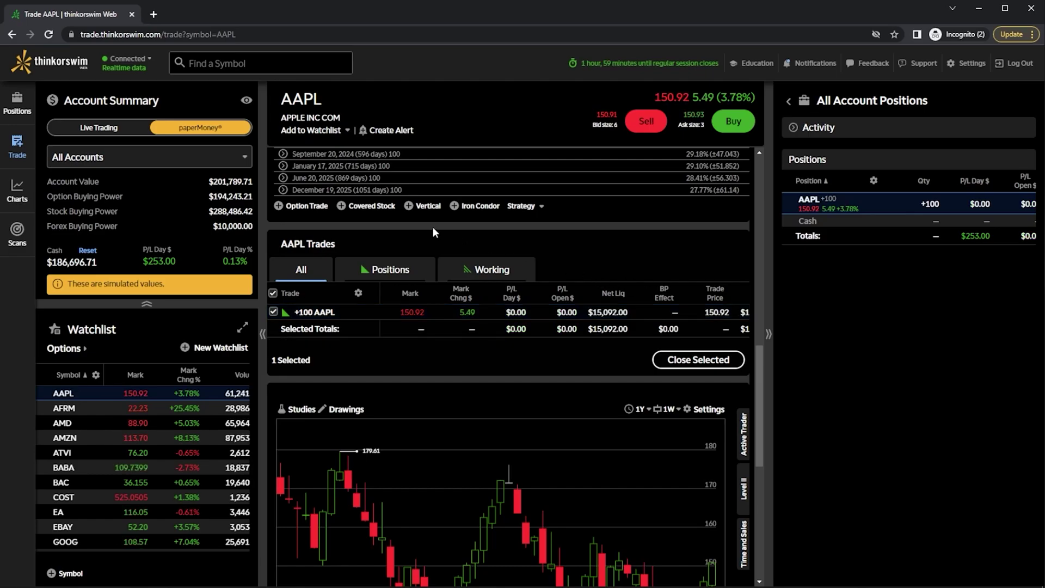
scroll(432, 239, up, 5)
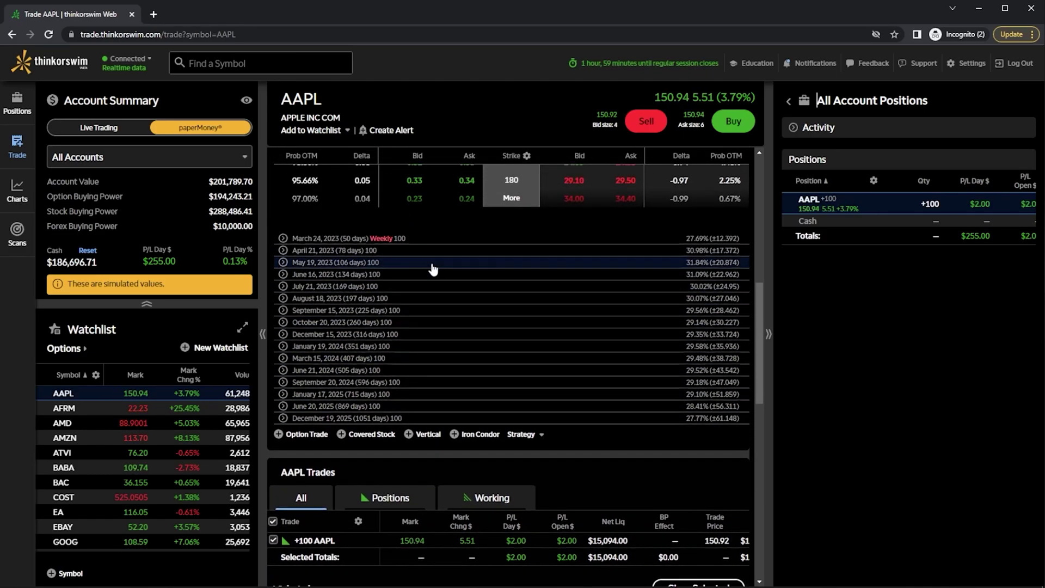
scroll(433, 269, up, 5)
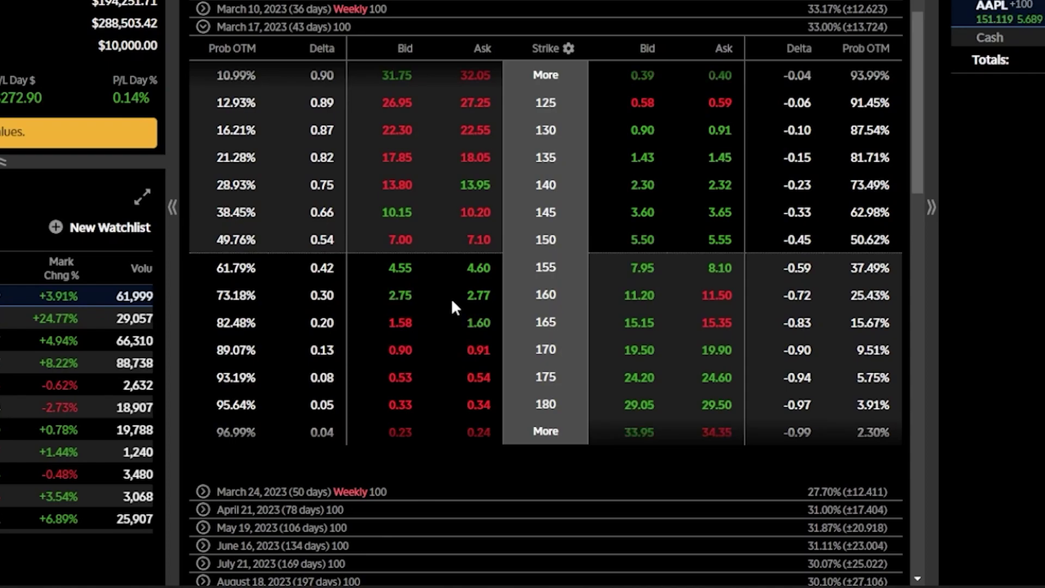
click(401, 296)
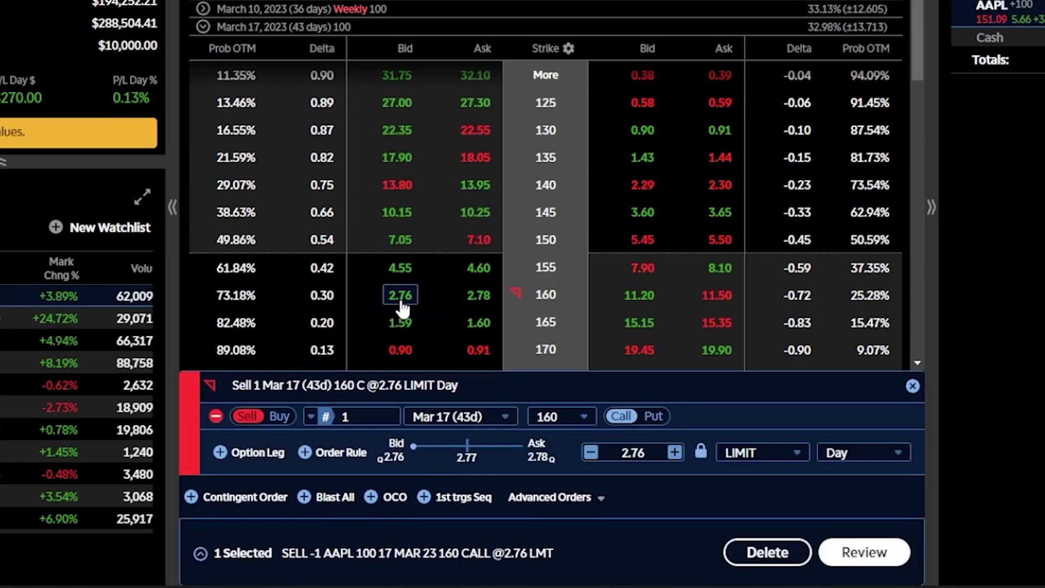
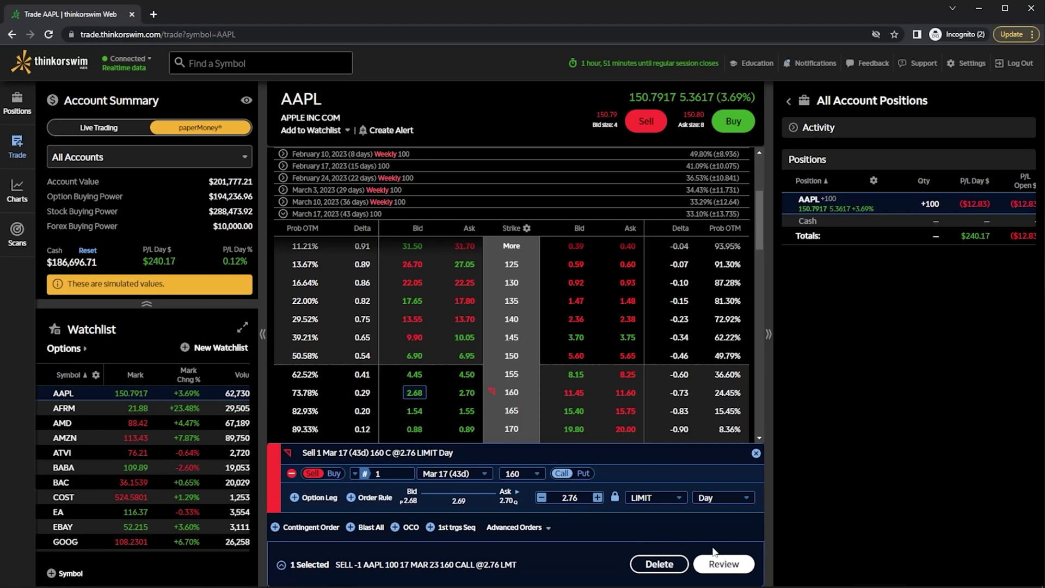
click(946, 543)
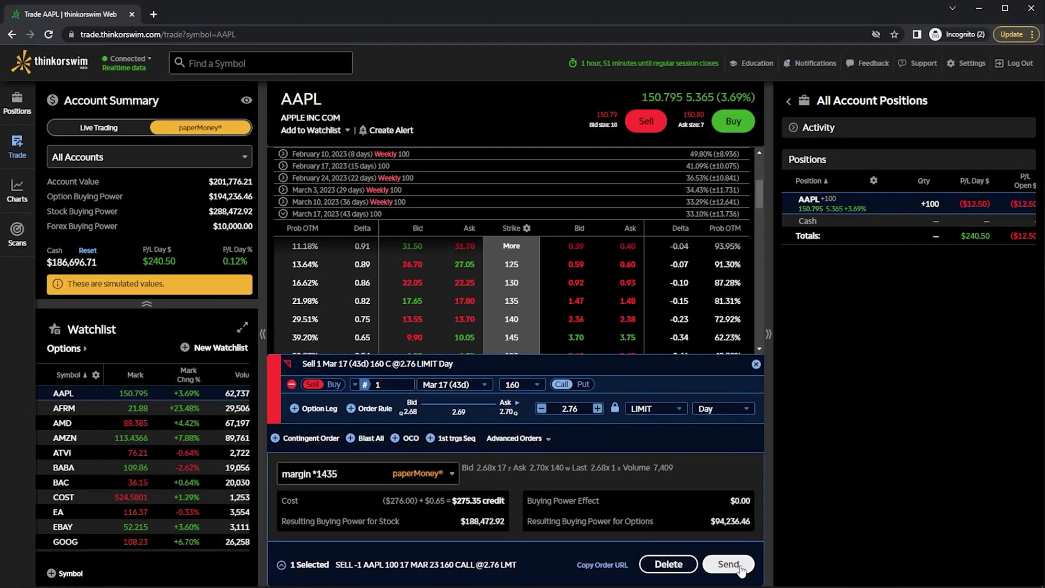
click(729, 564)
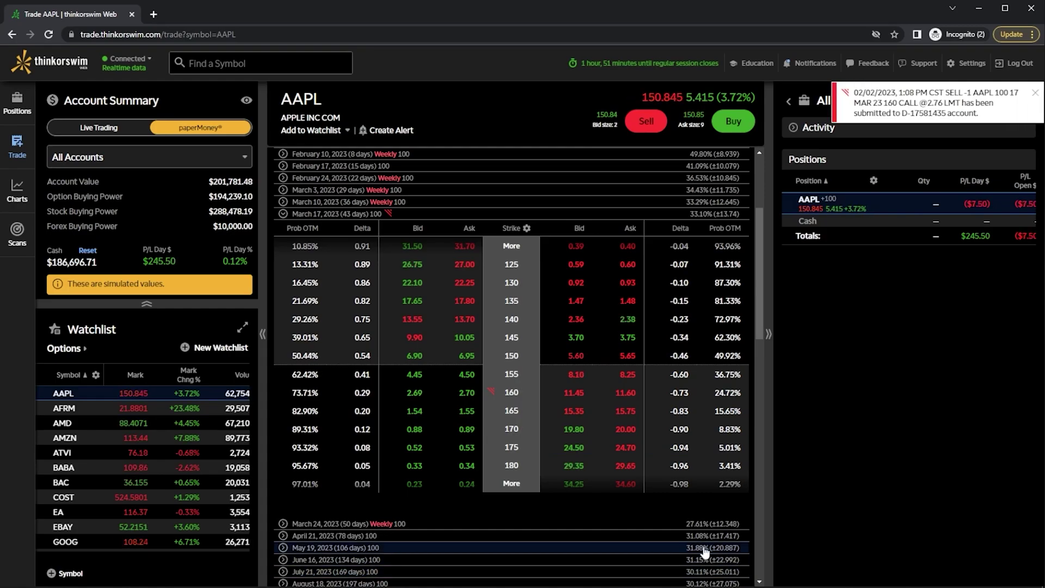
- Show the working orders in the activity section of the all-account positions page
scroll(577, 484, down, 8)
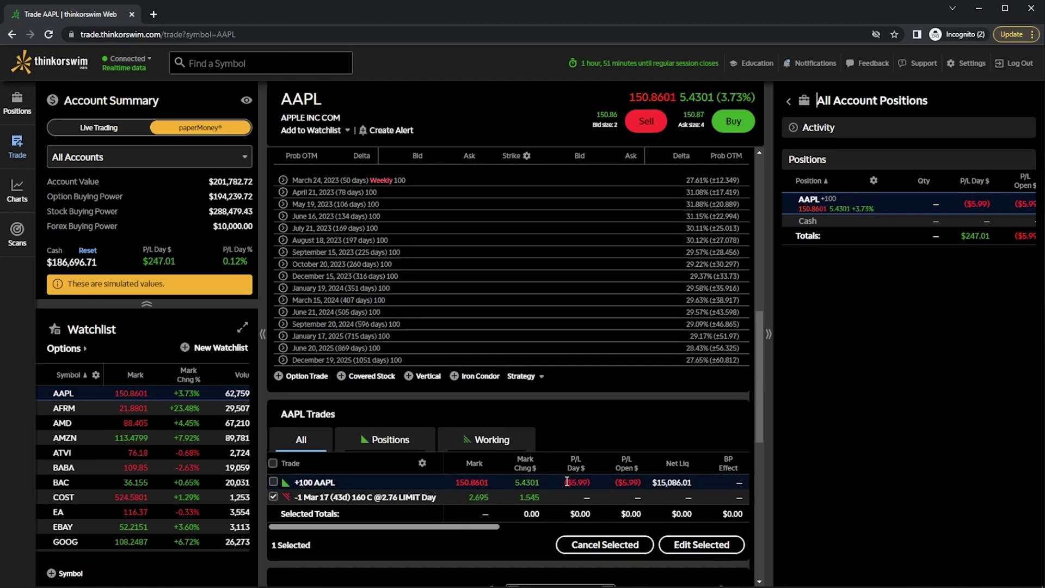
scroll(567, 481, down, 1)
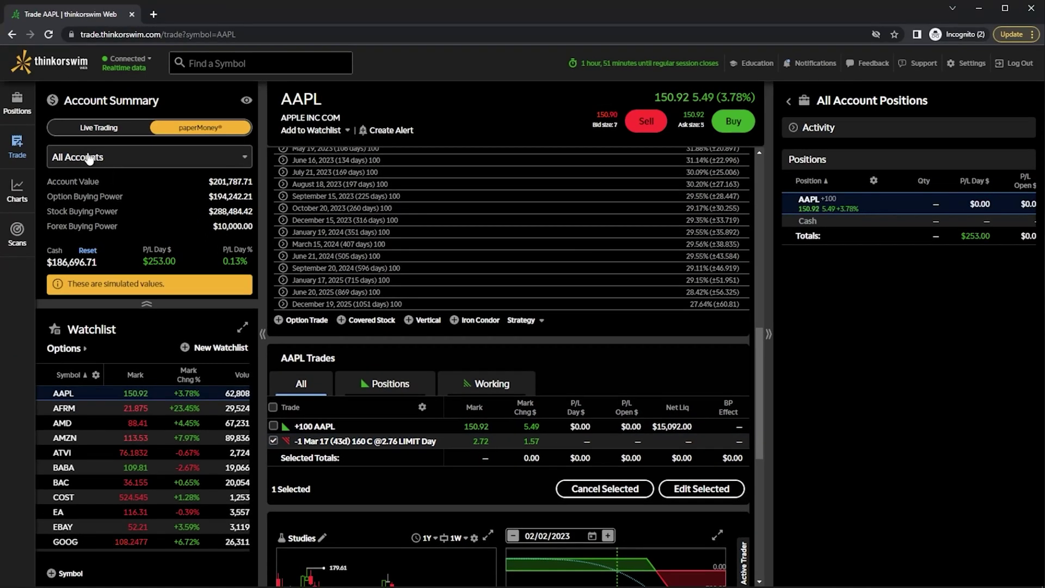
click(17, 104)
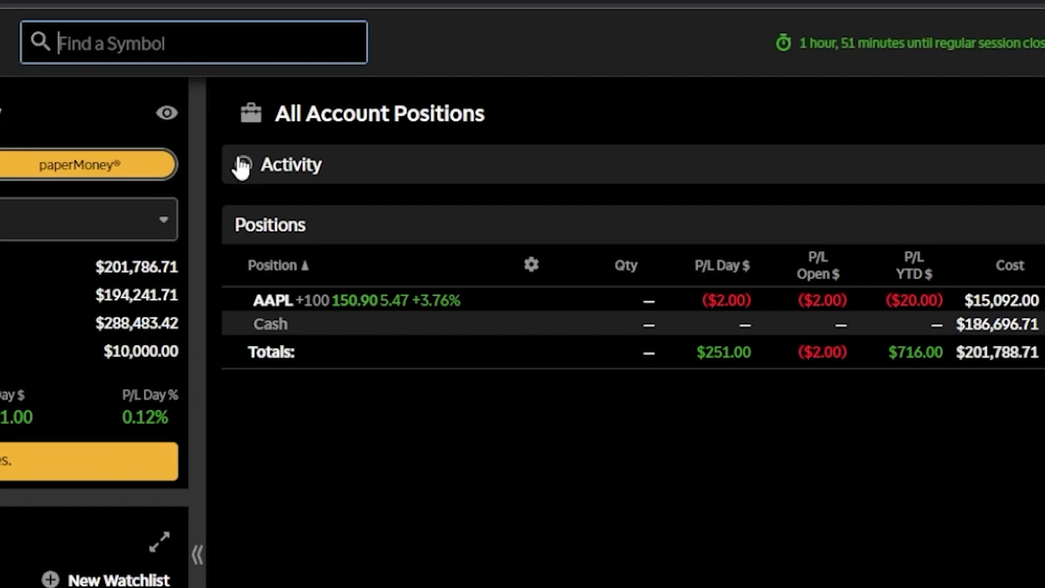
click(242, 165)
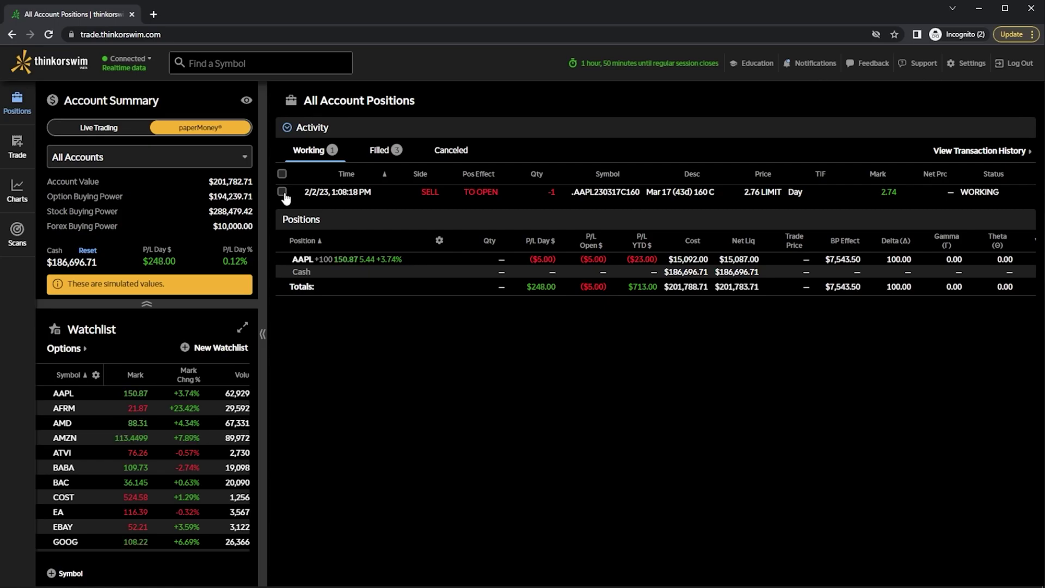
- Edit the working AAPL 160 call sell order to a limit price of 2.69, review it and resend it
click(282, 193)
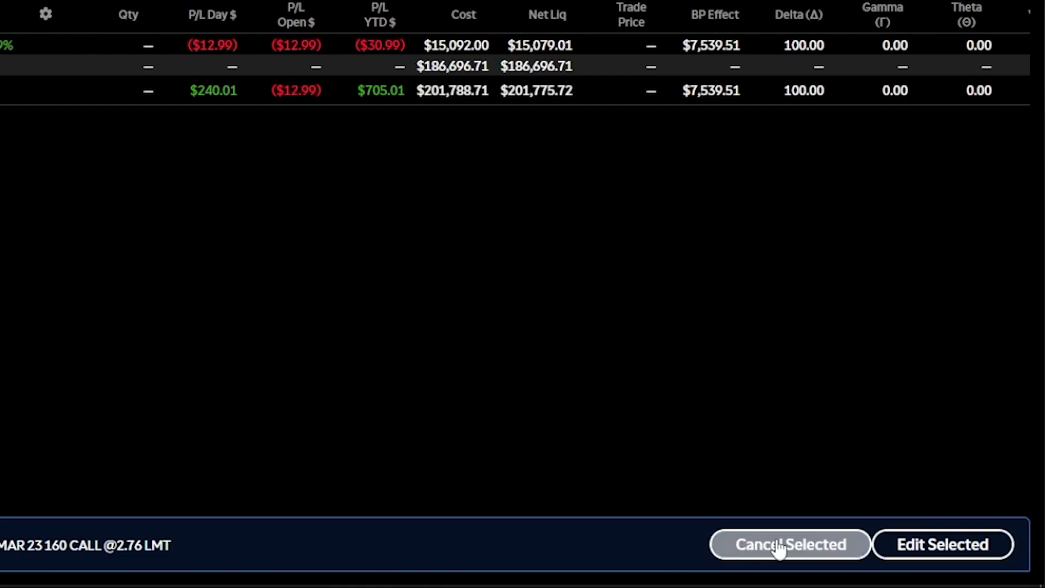
click(961, 546)
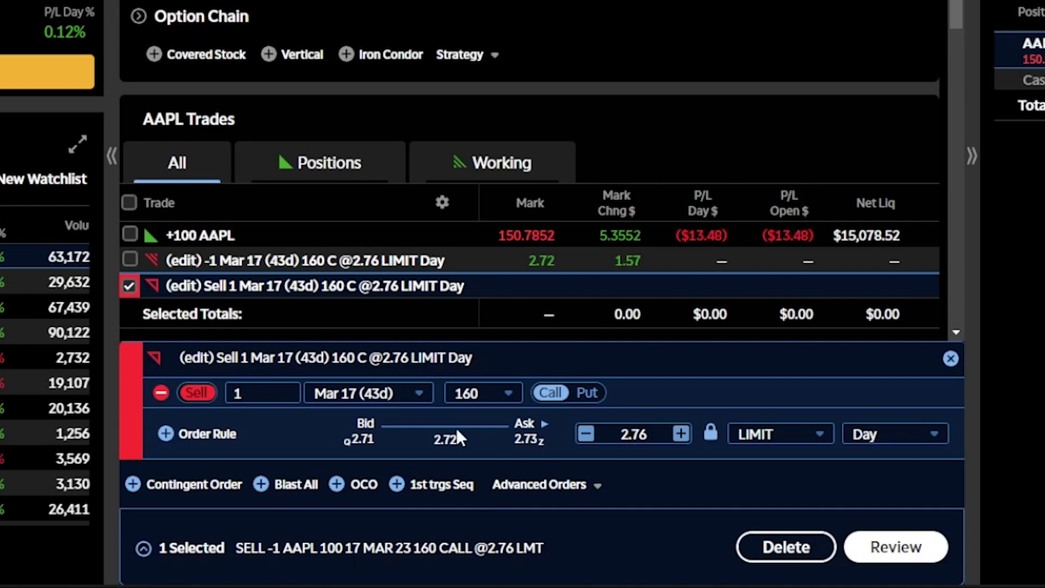
click(590, 439)
click(589, 438)
click(590, 438)
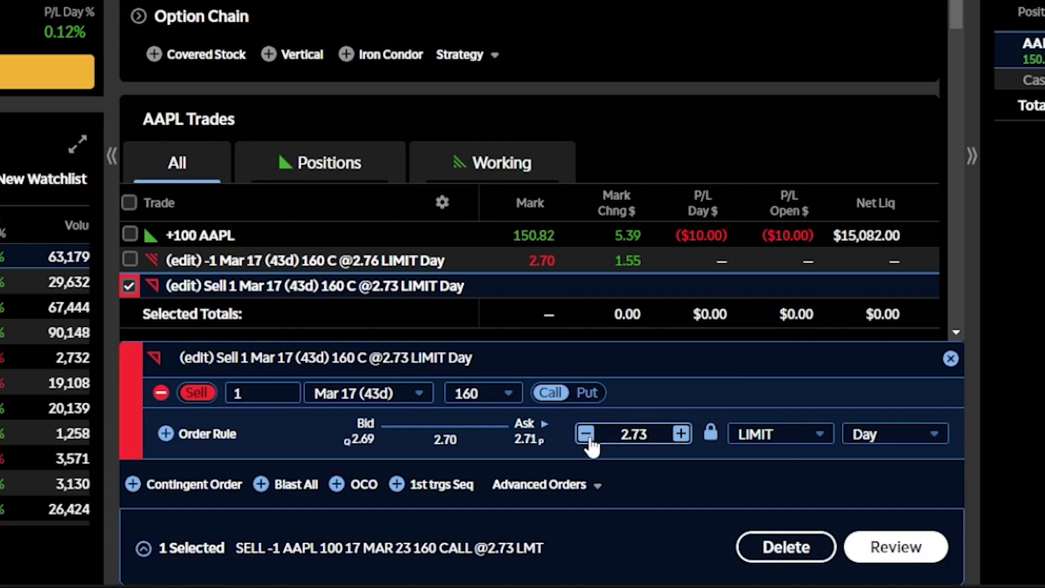
click(588, 439)
click(588, 438)
click(587, 438)
click(587, 440)
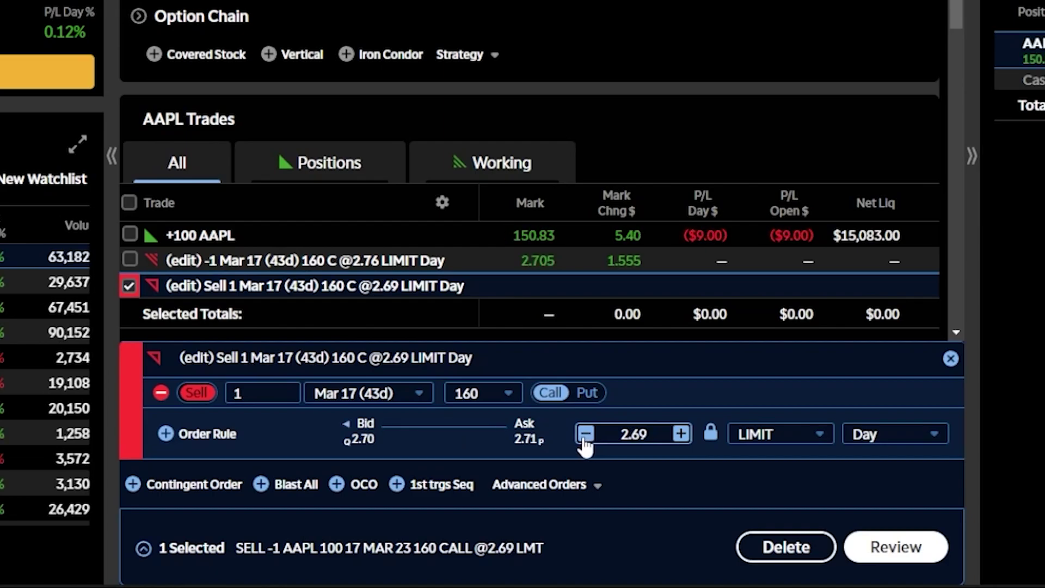
click(900, 554)
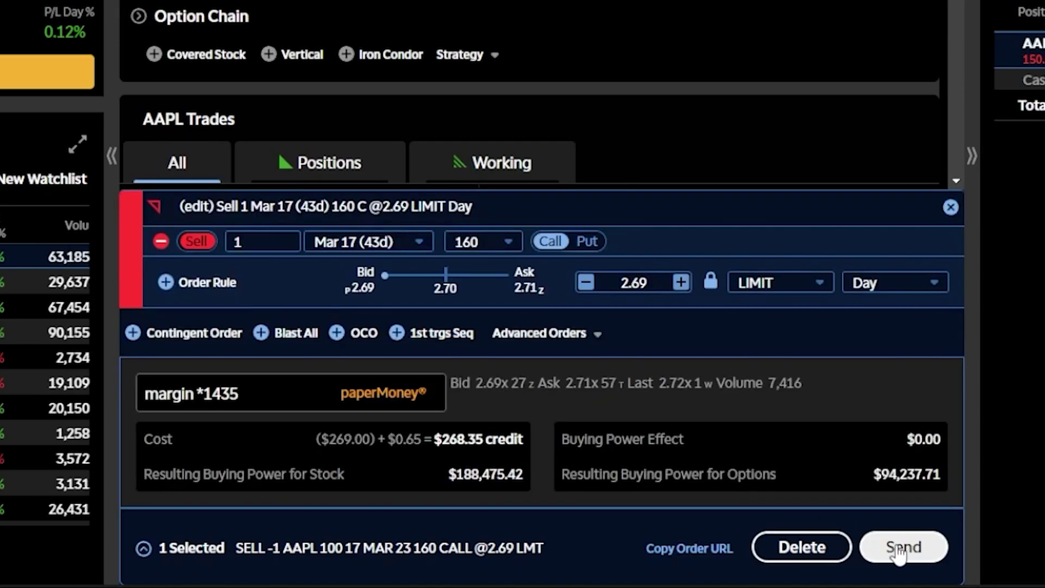
click(903, 547)
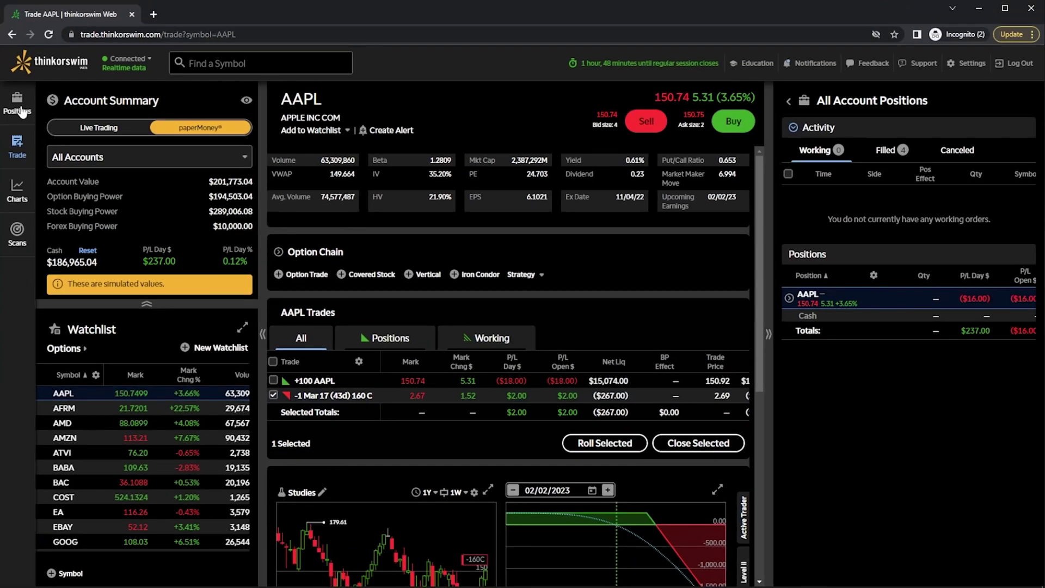
- Show the all-account positions and expand the AAPL position to display its stock and option holdings
click(17, 104)
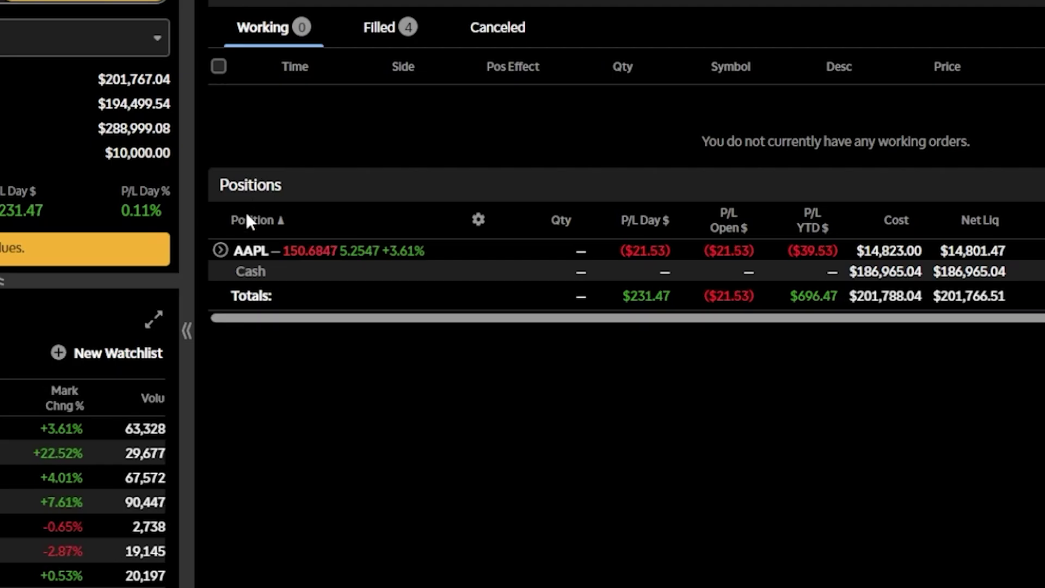
click(220, 251)
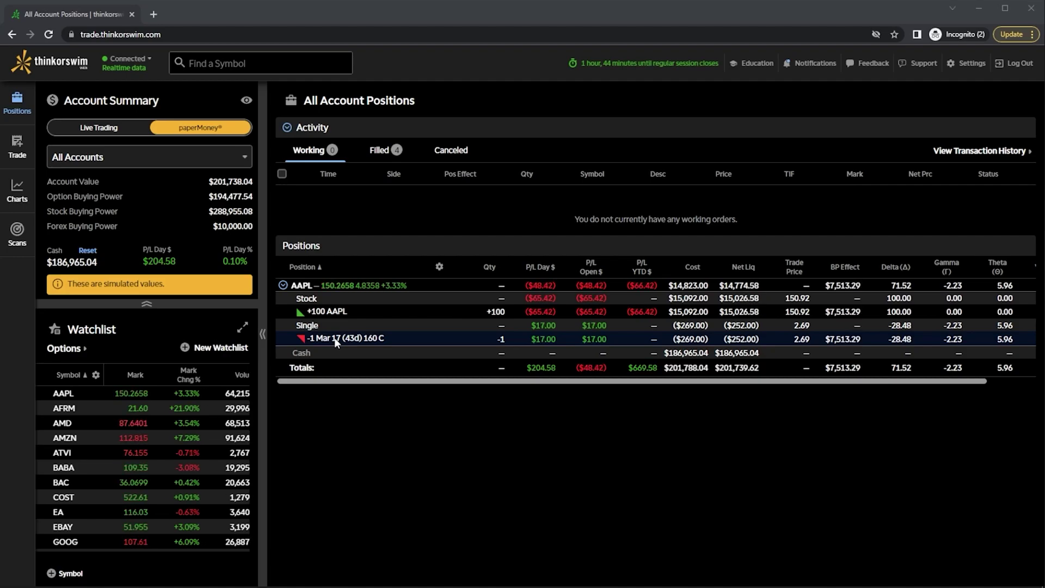
- Load AAPL for trading and examine the February 17, 2023 calls in its option chain
click(246, 63)
text(AAPL)
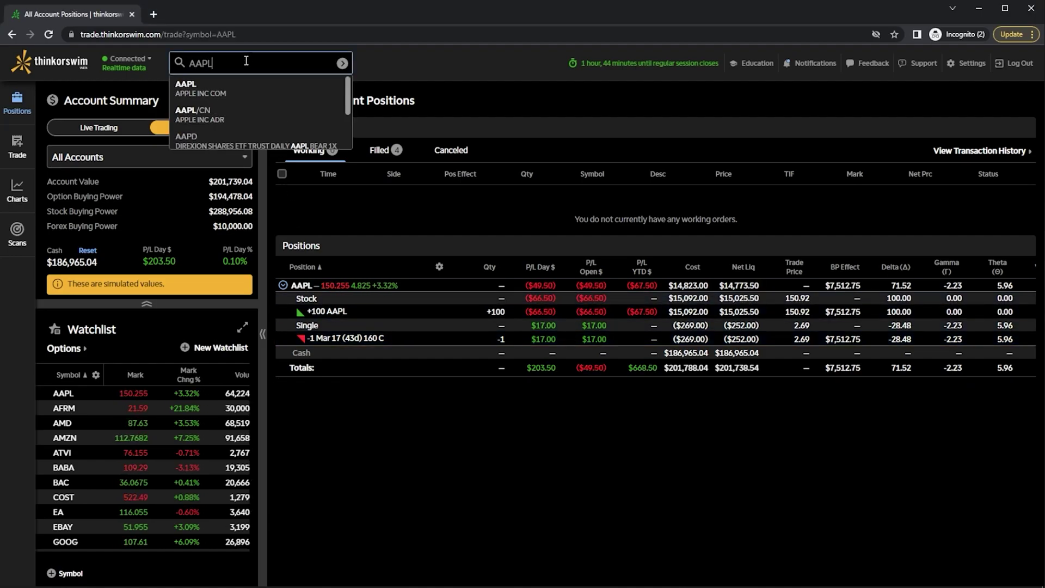
key(Return)
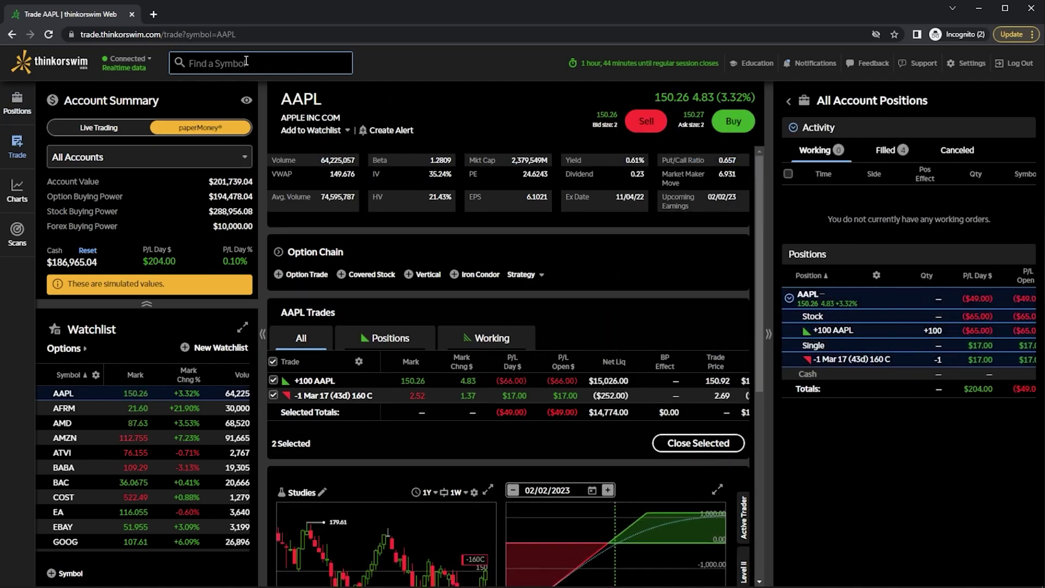
click(277, 253)
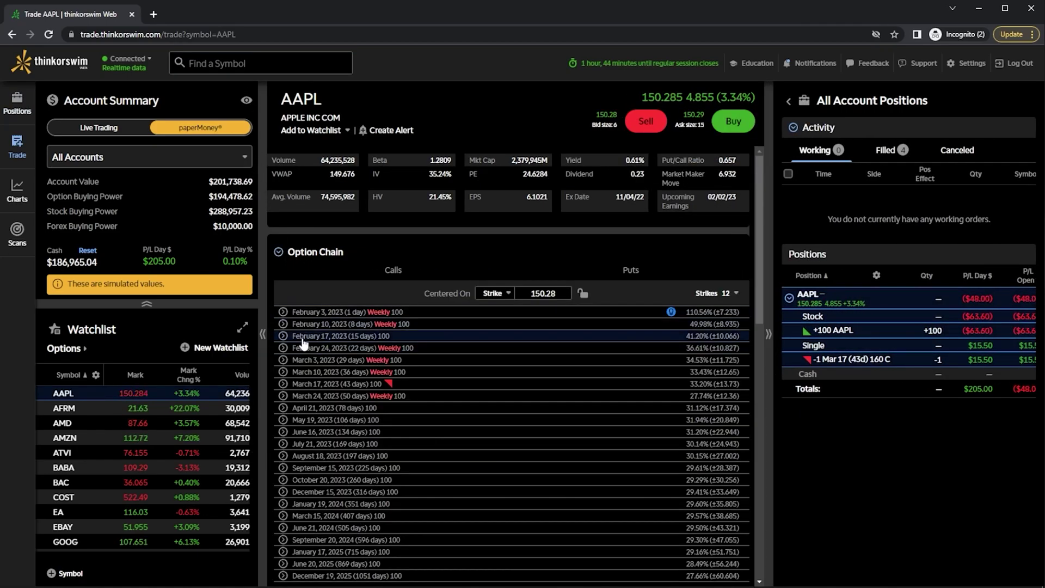
click(282, 335)
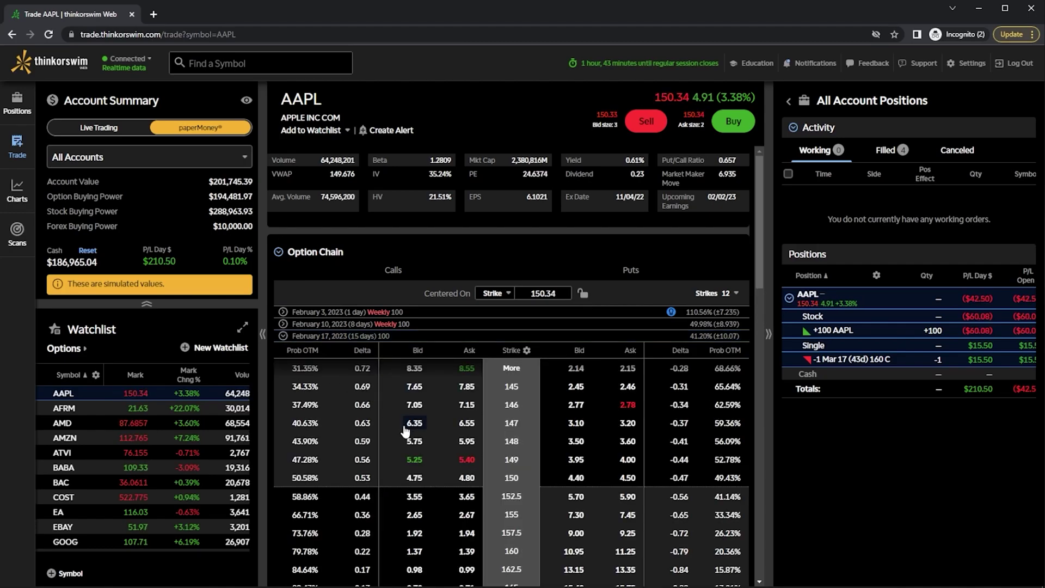
scroll(435, 431, down, 2)
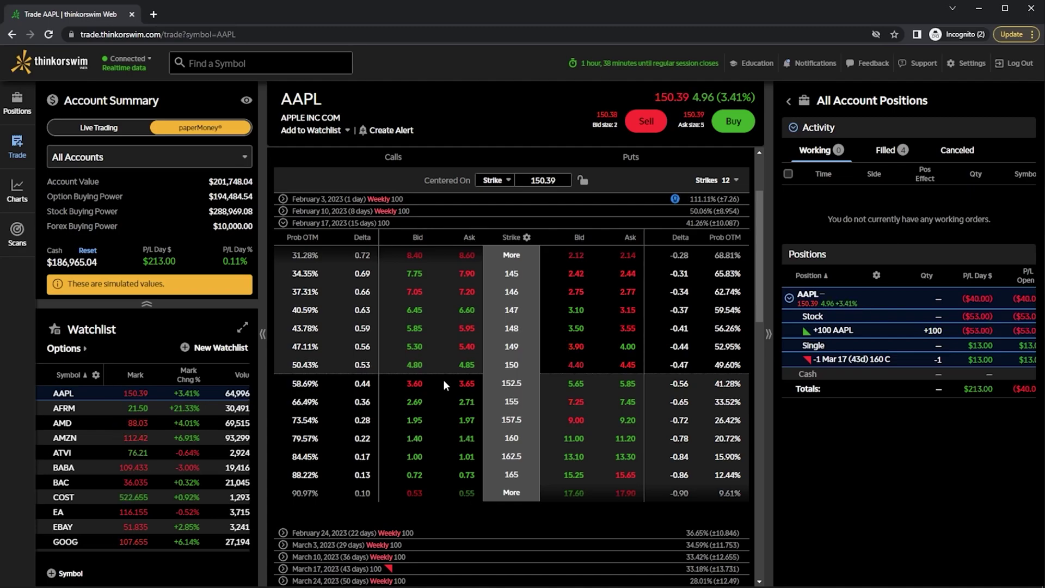
- Select only the short March 17 160 call among the AAPL trades and create a roll order for it
scroll(452, 384, down, 4)
scroll(451, 394, down, 6)
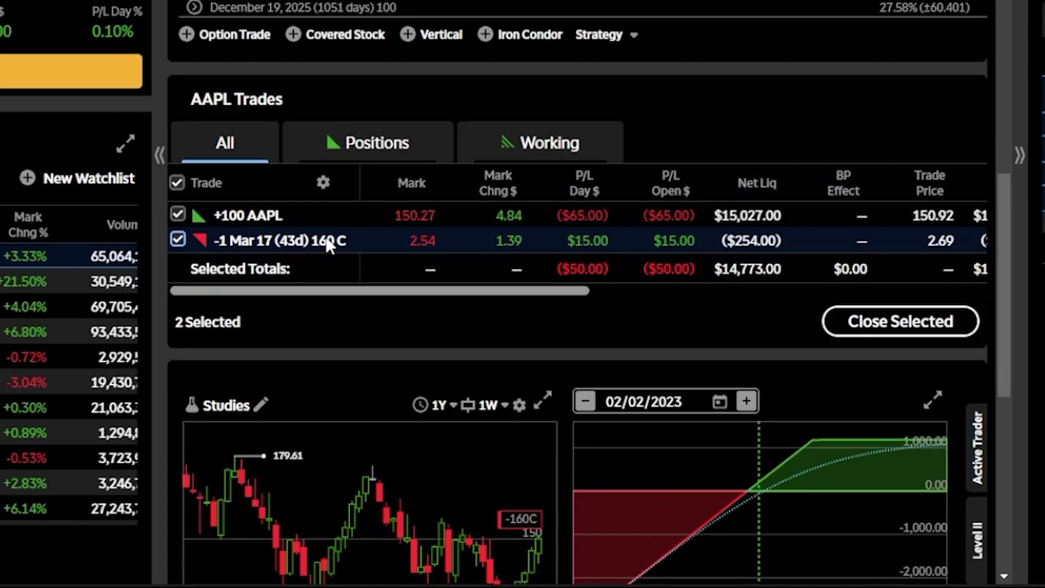
click(178, 215)
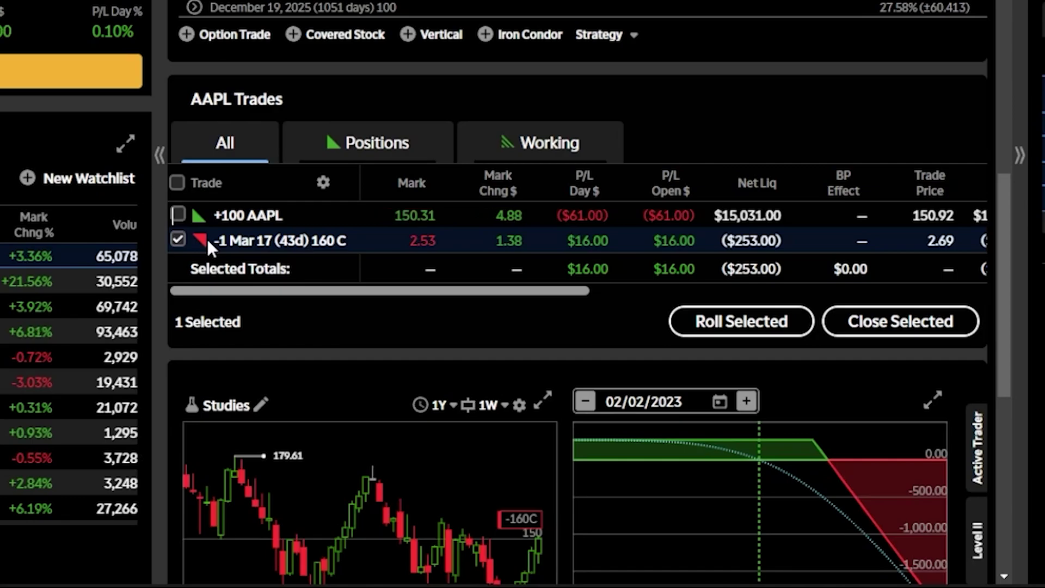
click(765, 323)
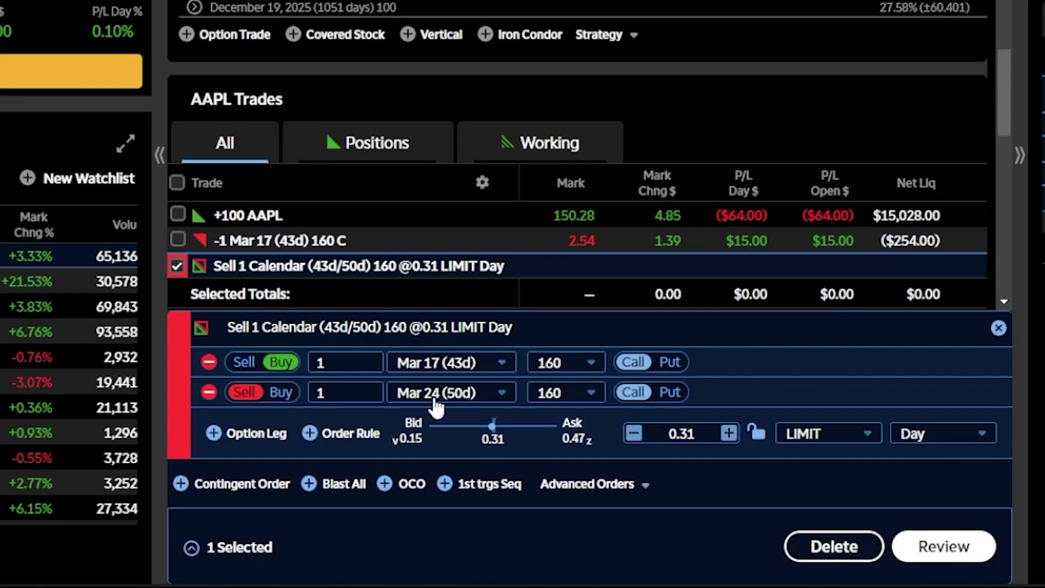
- Set the roll order's sell leg to the 165 strike and July 21, 2023 expiration, then review and send the order
click(578, 397)
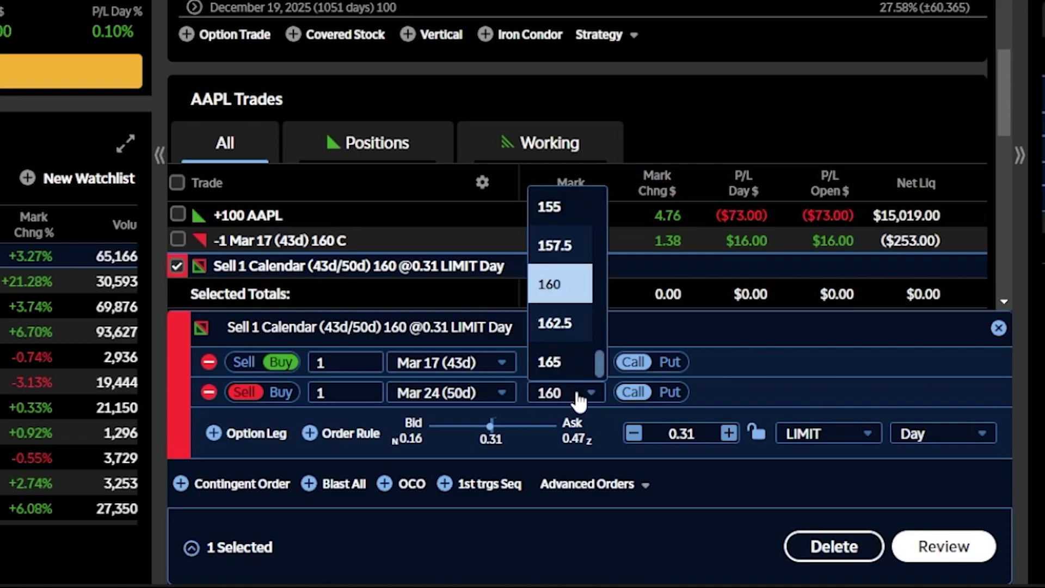
click(561, 364)
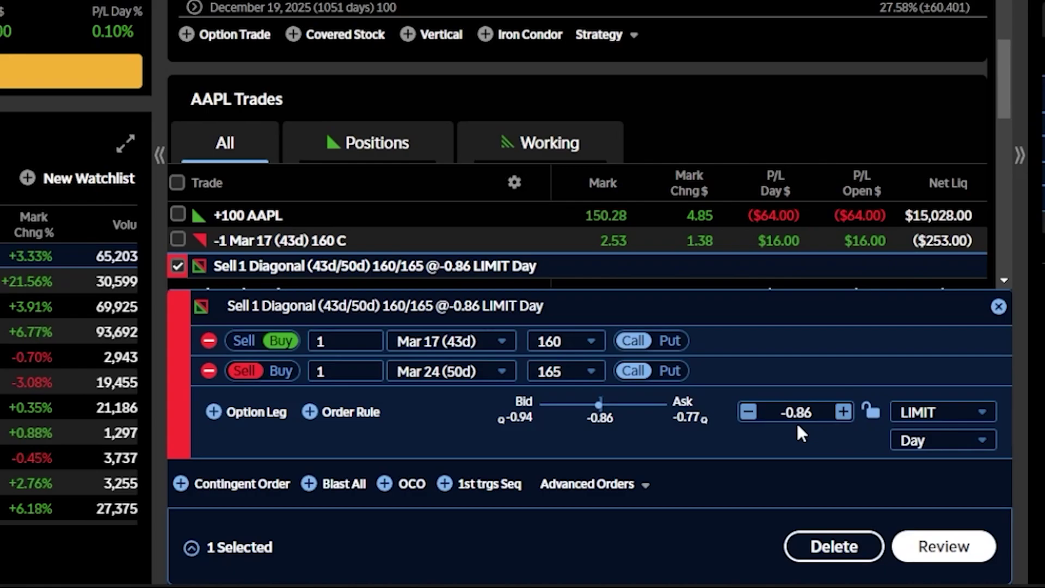
click(478, 380)
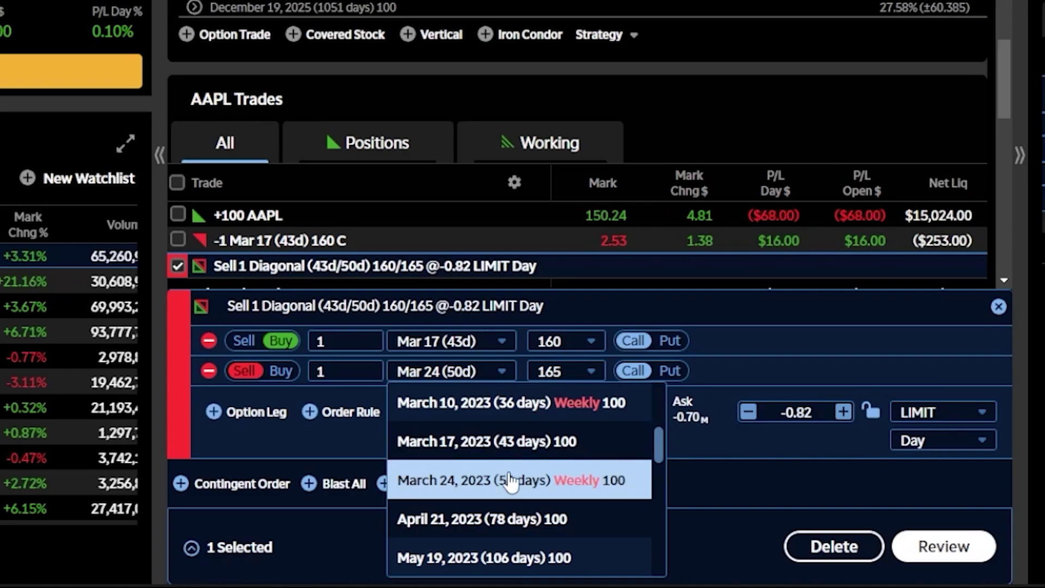
scroll(514, 506, down, 3)
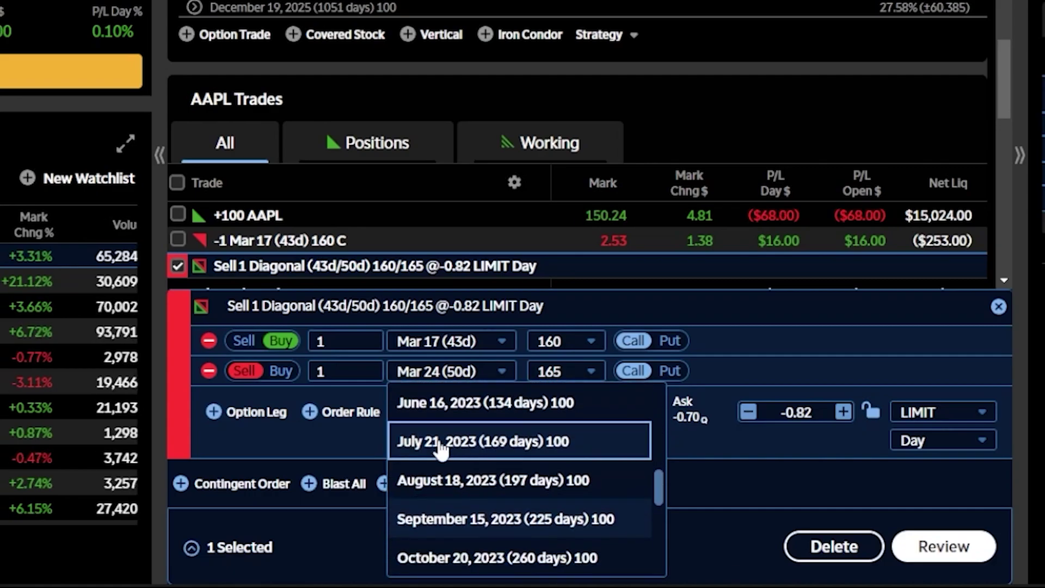
click(528, 442)
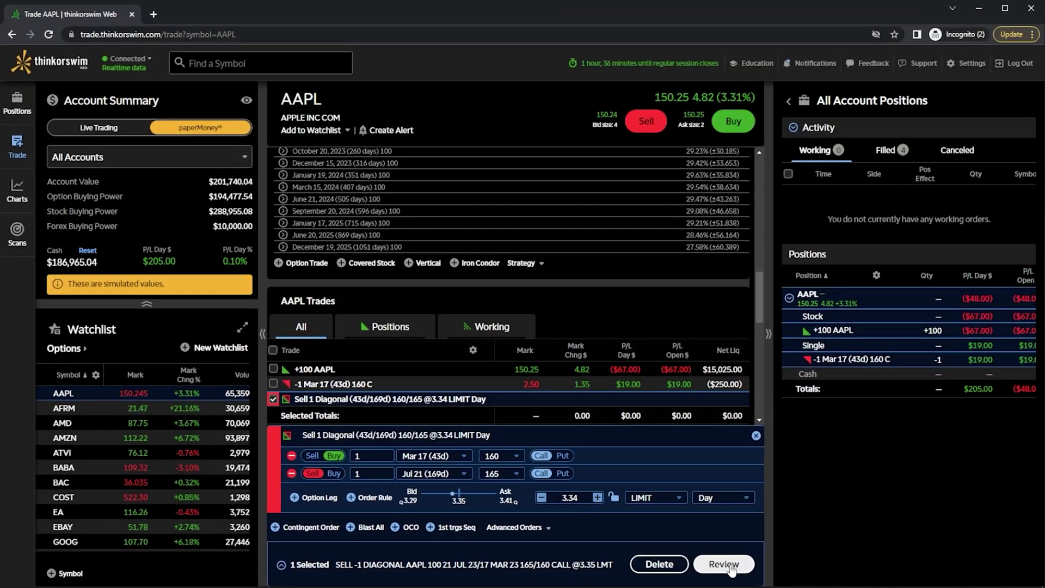
click(730, 569)
click(732, 566)
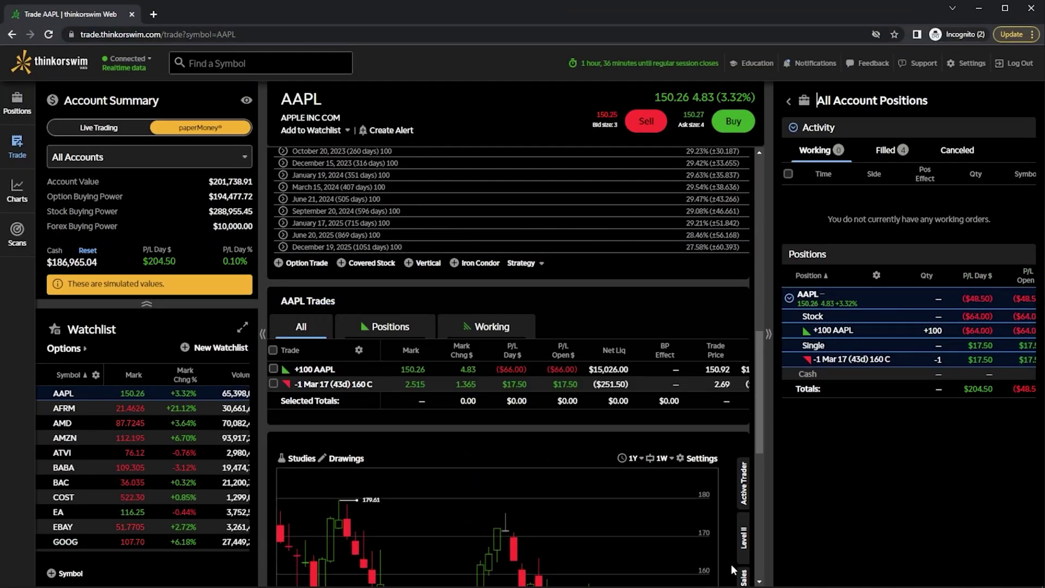